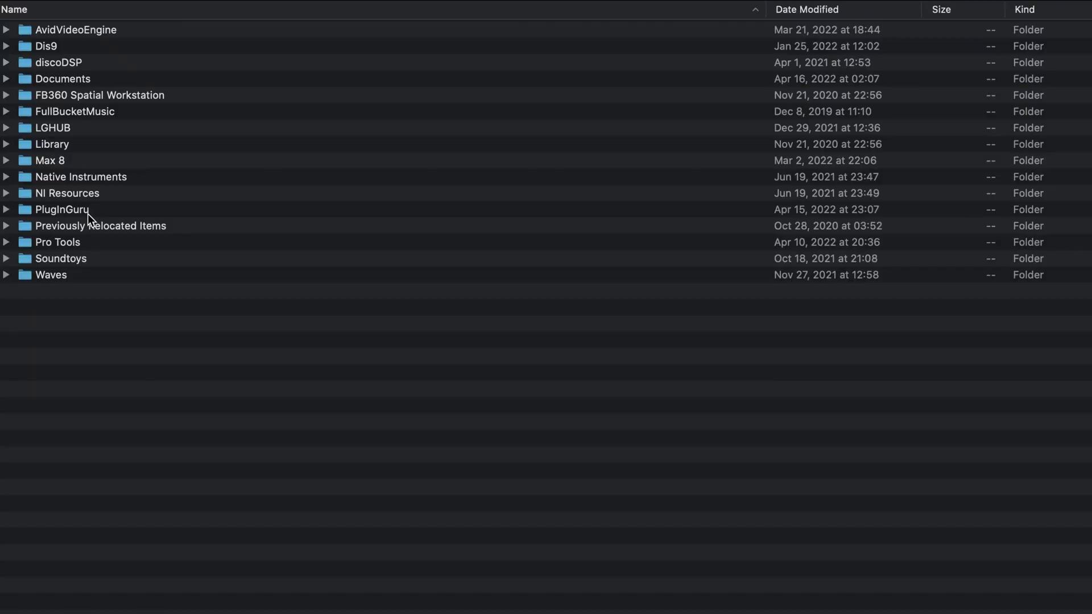
{"action": "double_click", "coordinate": [86, 213]}
{"action": "double_click", "coordinate": [53, 29]}
{"action": "double_click", "coordinate": [62, 62]}
{"action": "double_click", "coordinate": [82, 33]}
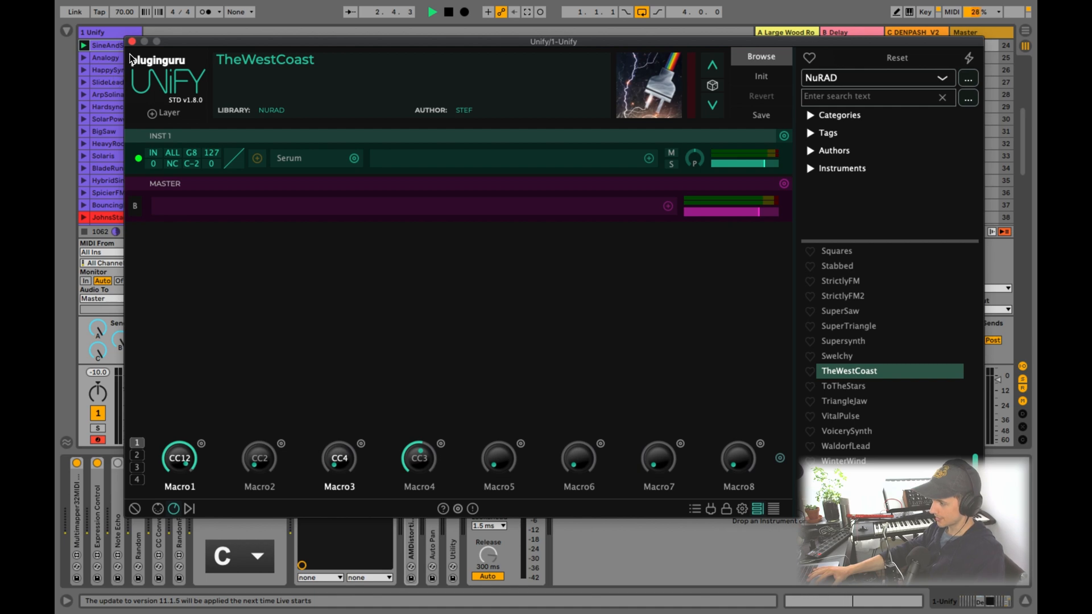
- Move the Unify plugin window clear of the clip list and launch preset clips down the track, ending with SuperSynth
{"action": "left_click", "coordinate": [131, 43]}
{"action": "scroll", "coordinate": [116, 89], "scroll_direction": "down", "scroll_amount": 2}
{"action": "scroll", "coordinate": [114, 92], "scroll_direction": "down", "scroll_amount": 3}
{"action": "left_click", "coordinate": [115, 92]}
{"action": "scroll", "coordinate": [116, 92], "scroll_direction": "down", "scroll_amount": 5}
{"action": "left_click", "coordinate": [114, 126]}
{"action": "scroll", "coordinate": [115, 126], "scroll_direction": "down", "scroll_amount": 6}
{"action": "left_click", "coordinate": [114, 126]}
{"action": "scroll", "coordinate": [115, 126], "scroll_direction": "down", "scroll_amount": 5}
{"action": "left_click", "coordinate": [85, 127]}
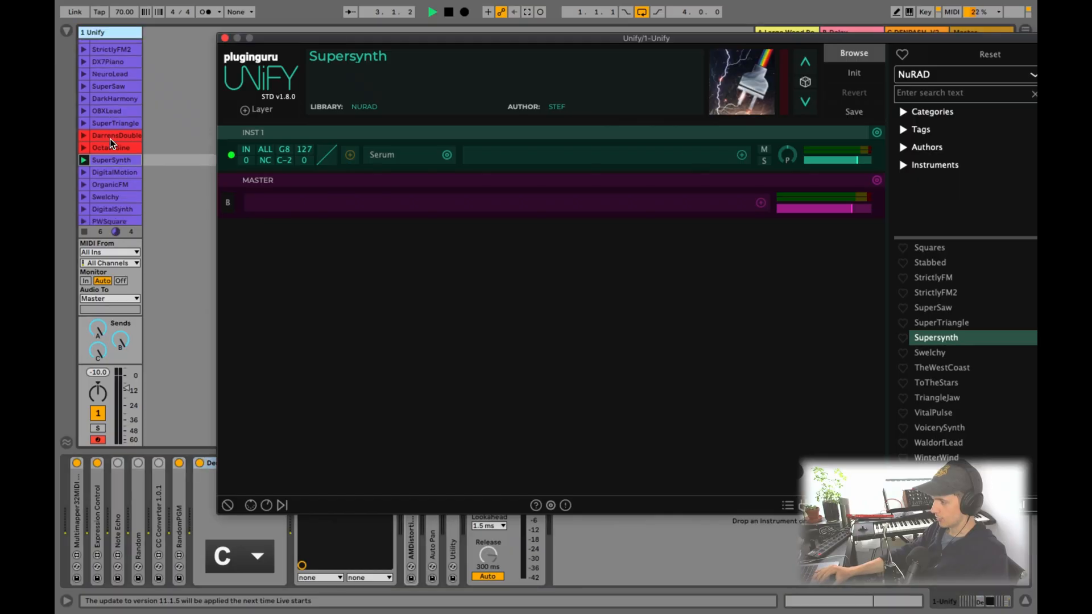
- Launch the Swelchy clip and then the DiscoSaw clip on the Unify track to switch presets
{"action": "left_click", "coordinate": [111, 141]}
{"action": "left_click", "coordinate": [85, 181]}
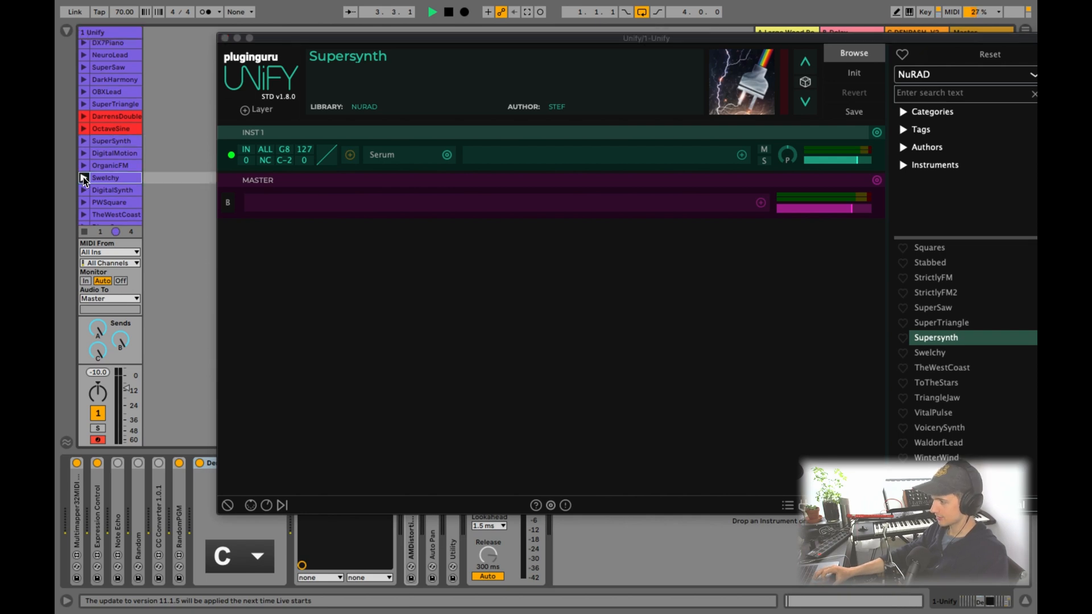
{"action": "scroll", "coordinate": [84, 181], "scroll_direction": "down", "scroll_amount": 2}
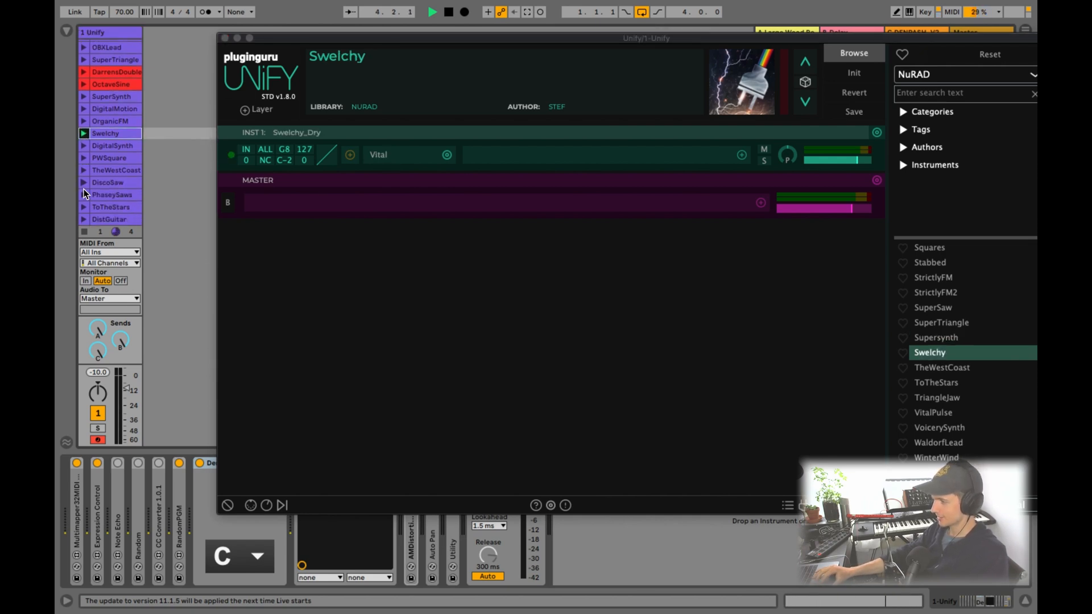
{"action": "left_click", "coordinate": [84, 182]}
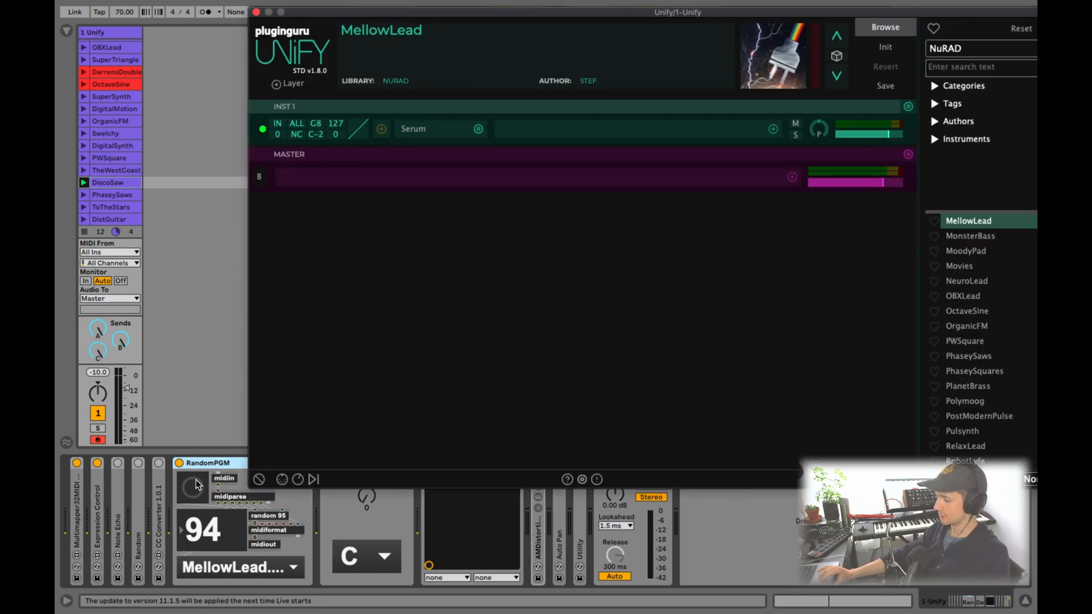
- Trigger the RandomPGM device twice to load random Unify patches, and select the Unify device
{"action": "left_click", "coordinate": [197, 485]}
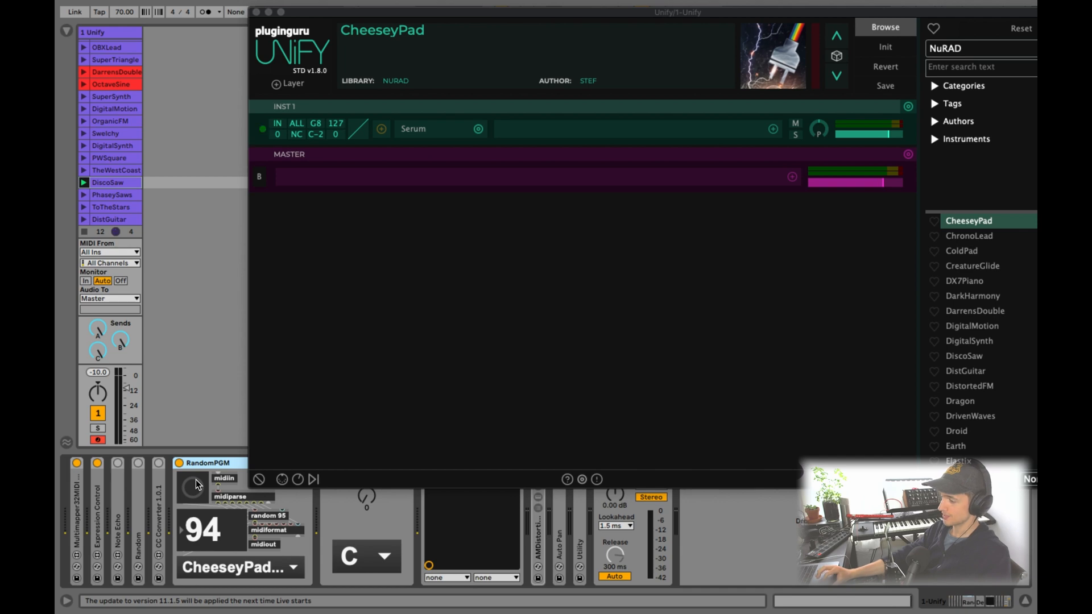
{"action": "left_click", "coordinate": [197, 484]}
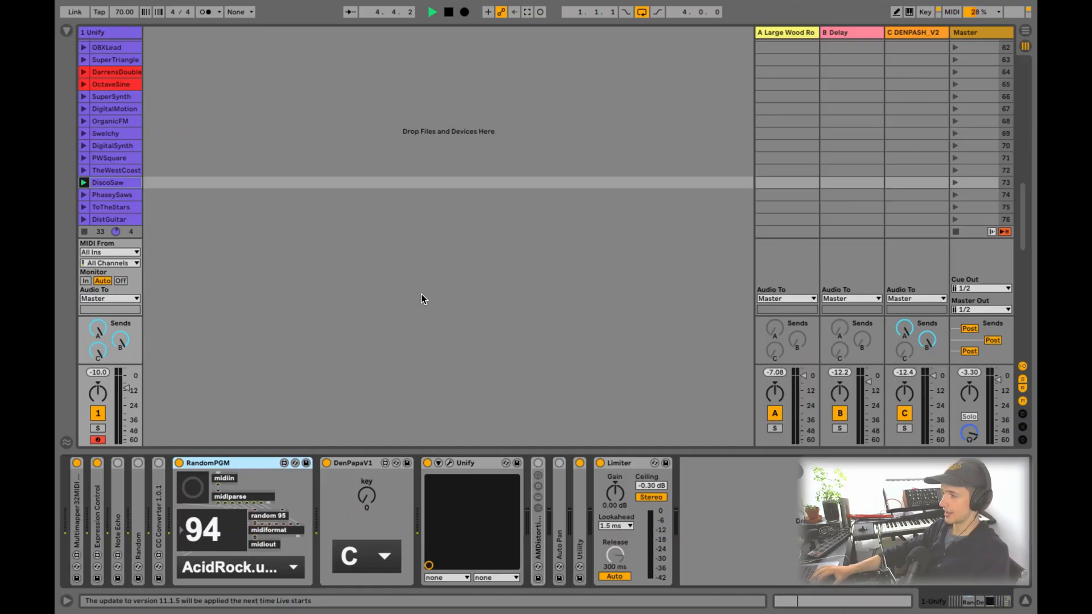
{"action": "left_click", "coordinate": [471, 464]}
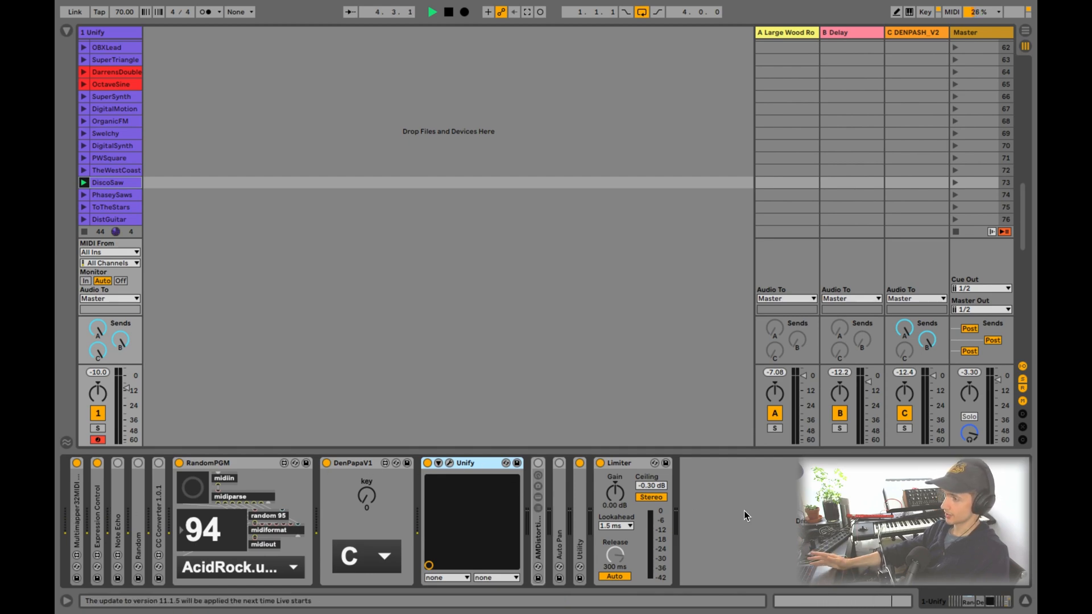
- Examine the Multimapper32MIDI device and the Expression Control mappings, and collapse Expression Control again
{"action": "double_click", "coordinate": [79, 507]}
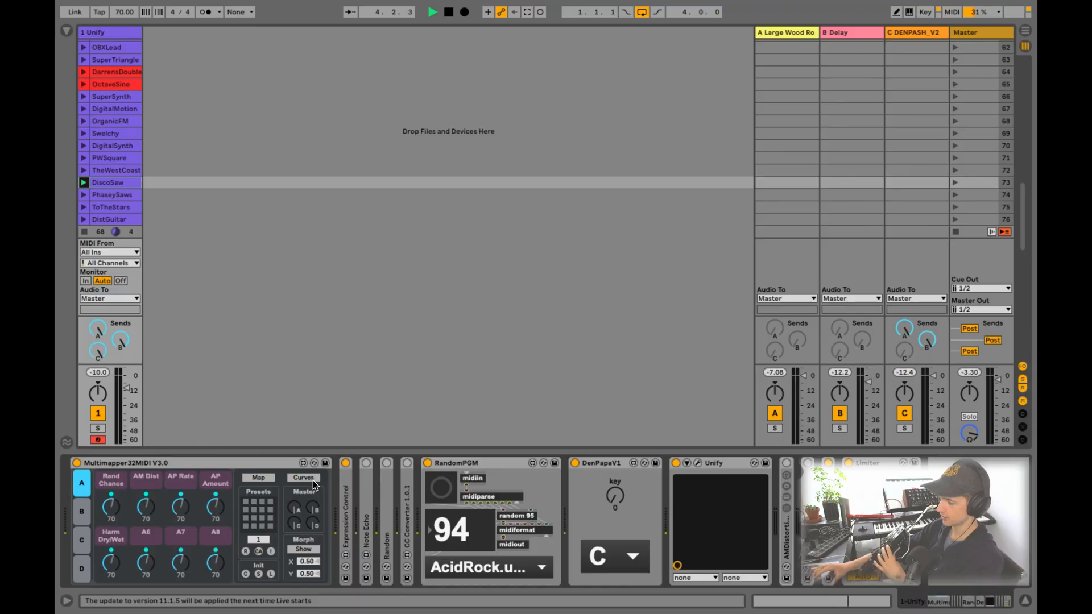
{"action": "left_click", "coordinate": [314, 480]}
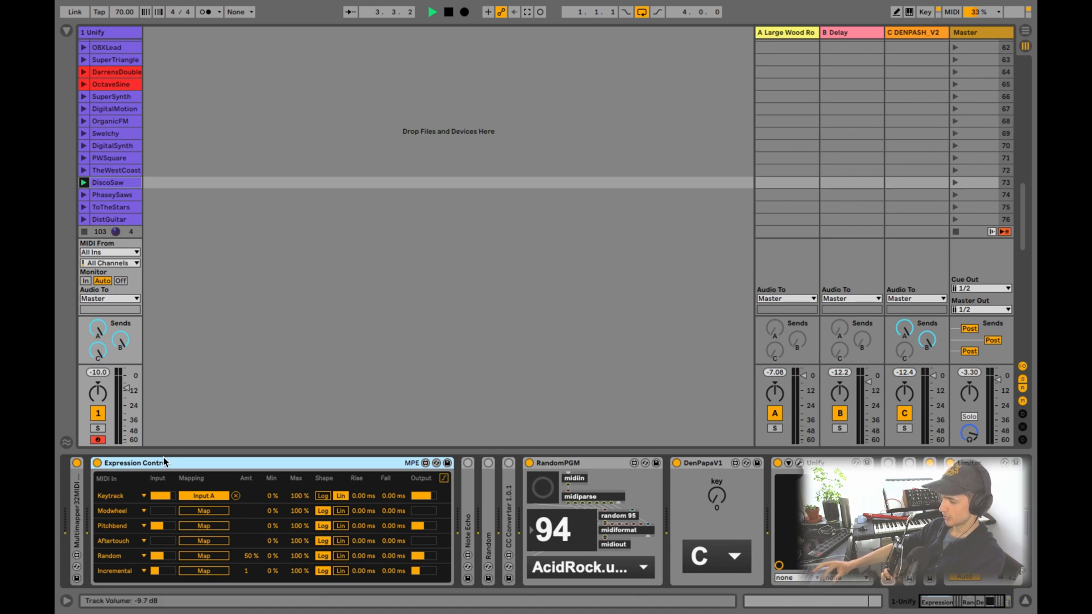
{"action": "double_click", "coordinate": [197, 461]}
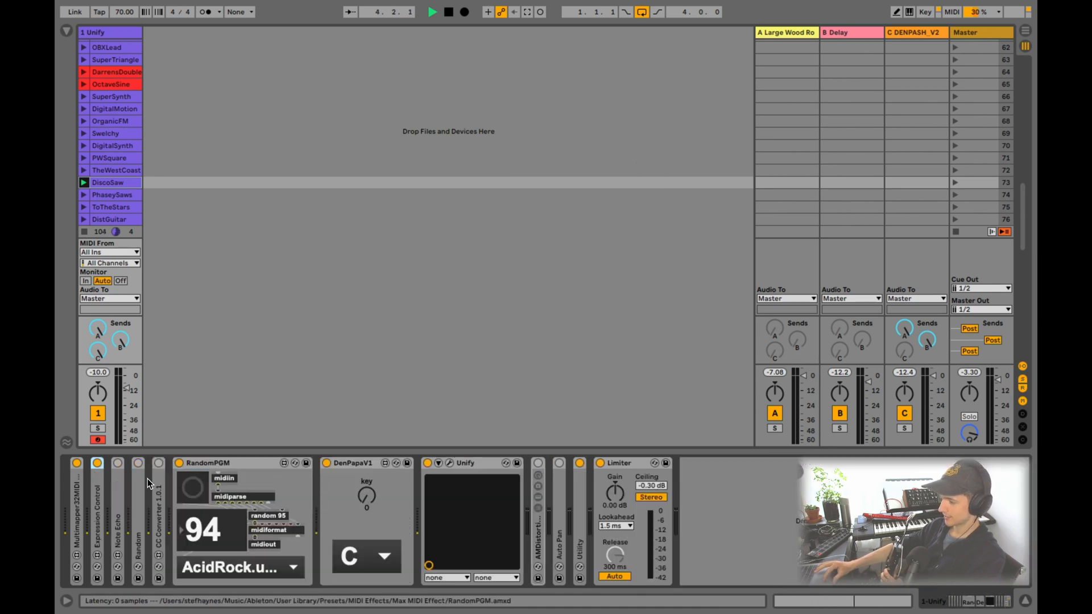
- Expand the Note Echo device on the Unify track and switch it on
{"action": "left_click", "coordinate": [116, 506]}
{"action": "double_click", "coordinate": [117, 505]}
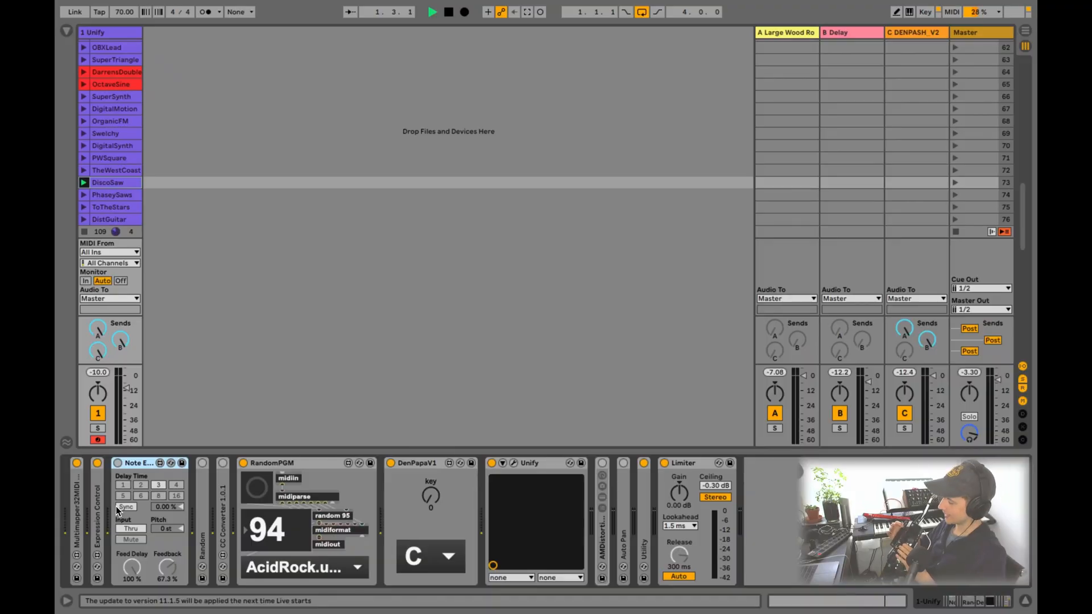
{"action": "left_click", "coordinate": [117, 507]}
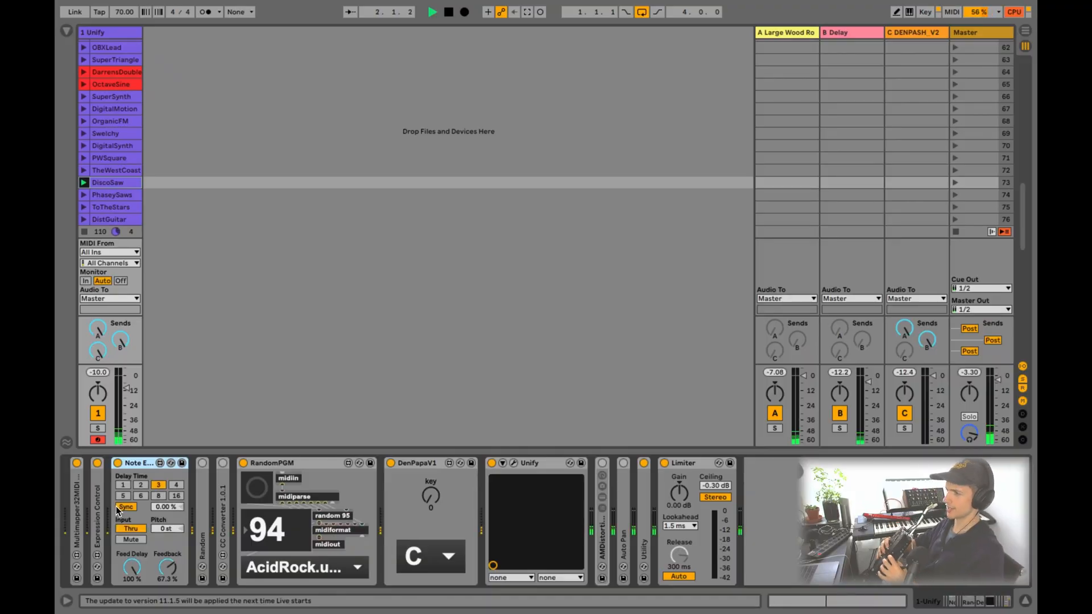
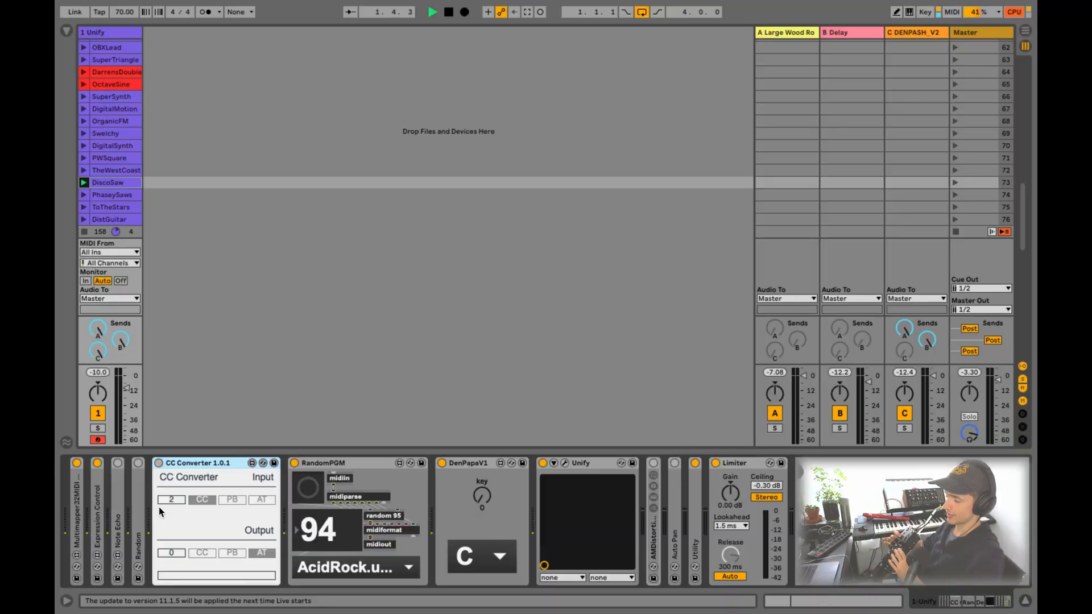
- Collapse the CC Converter 1.0.1 and RandomPGM devices on the Unify track
{"action": "double_click", "coordinate": [207, 462]}
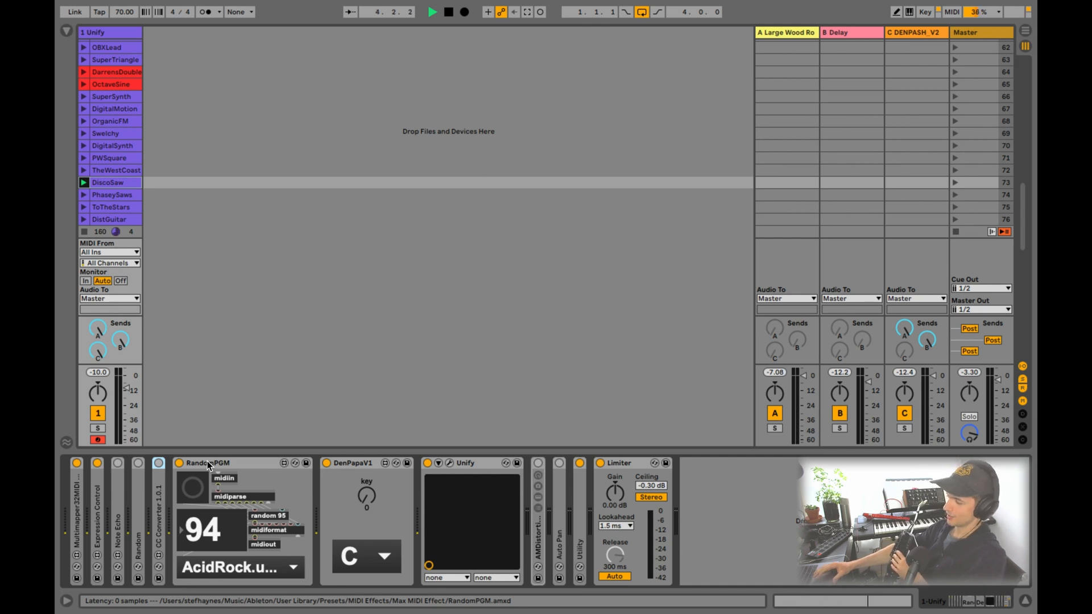
{"action": "double_click", "coordinate": [207, 463]}
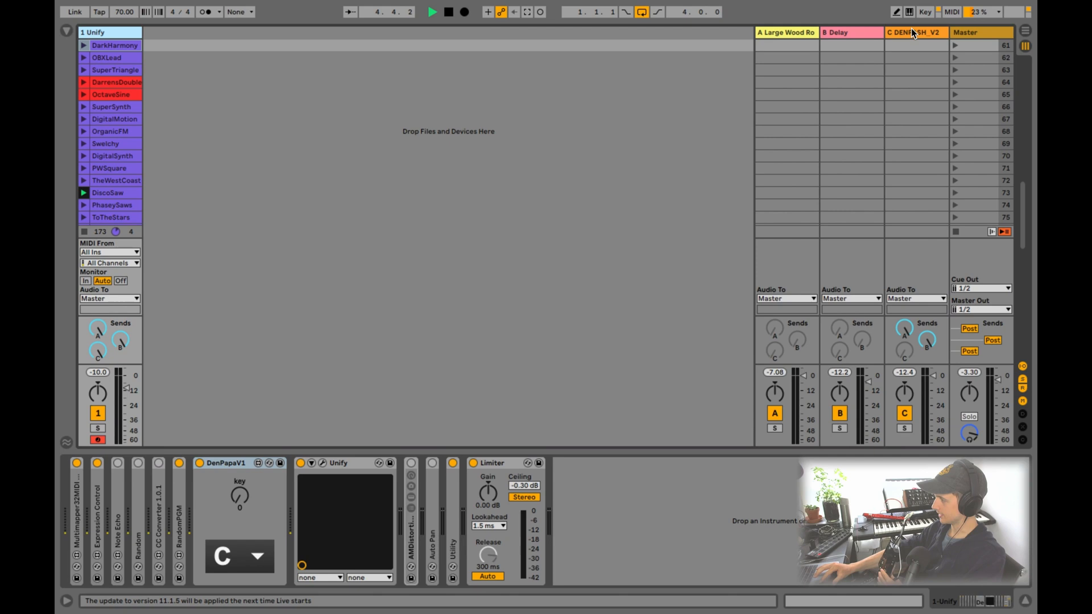
- Examine the DENPASH_V2 device on return track C and the DenPapaV1 key device on the Unify track, ending back on the return track
{"action": "left_click", "coordinate": [912, 32]}
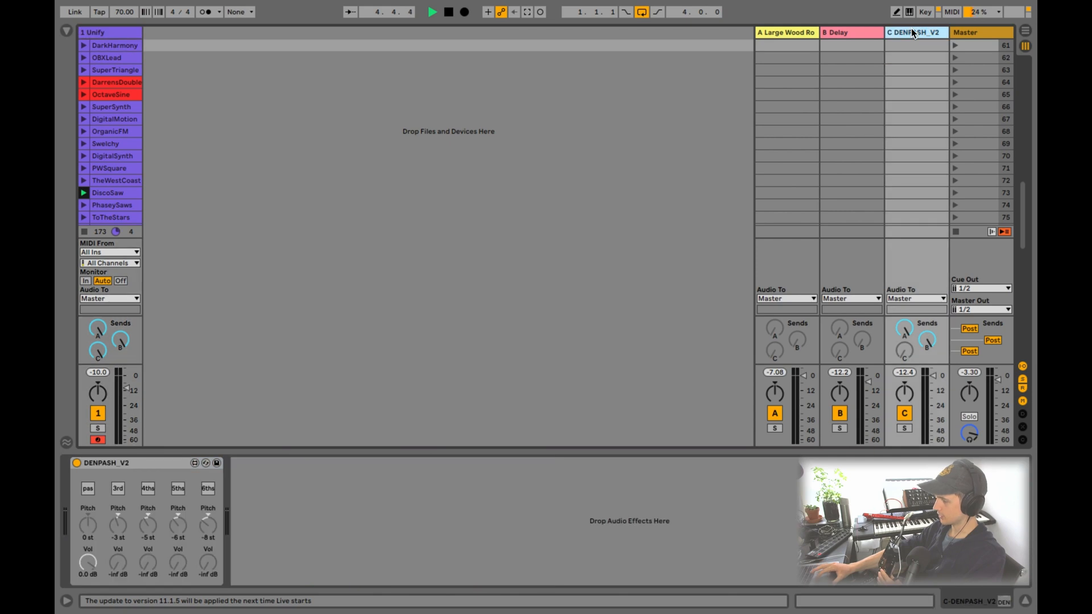
{"action": "left_click", "coordinate": [149, 463]}
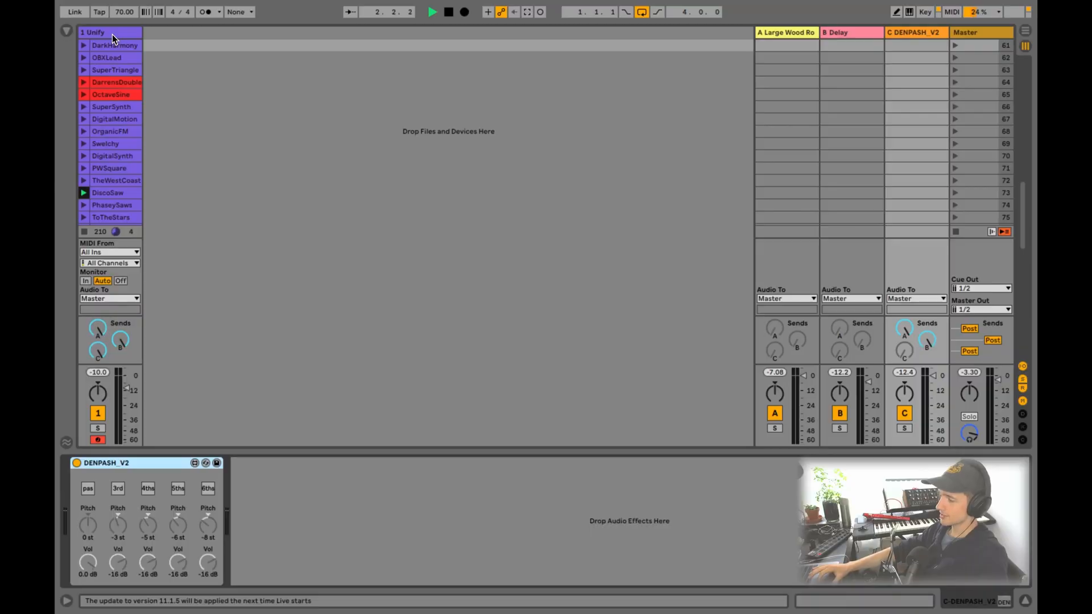
{"action": "left_click", "coordinate": [112, 34]}
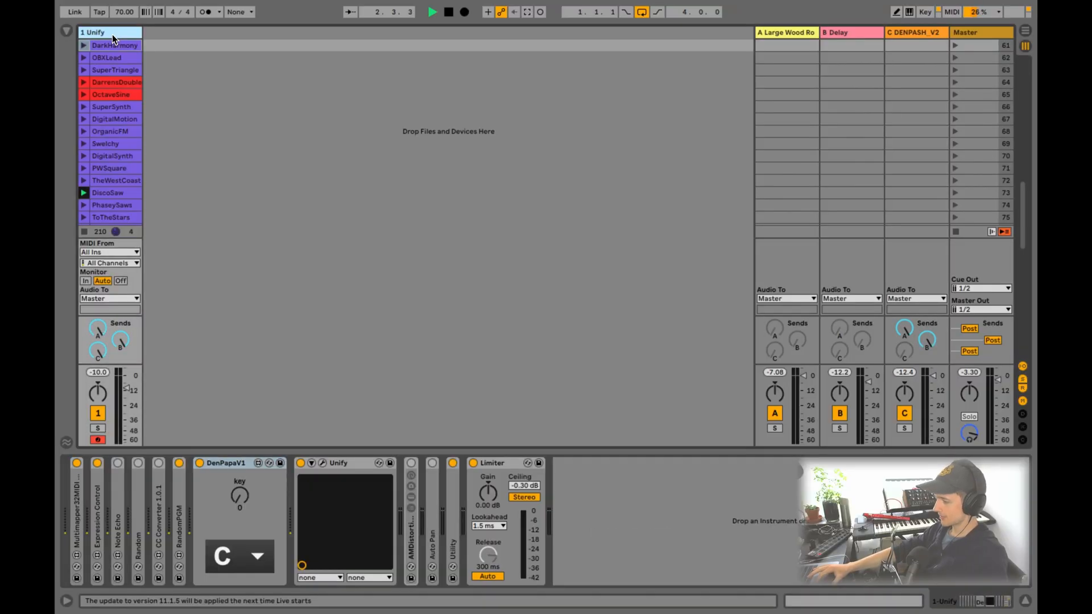
{"action": "left_click", "coordinate": [231, 467]}
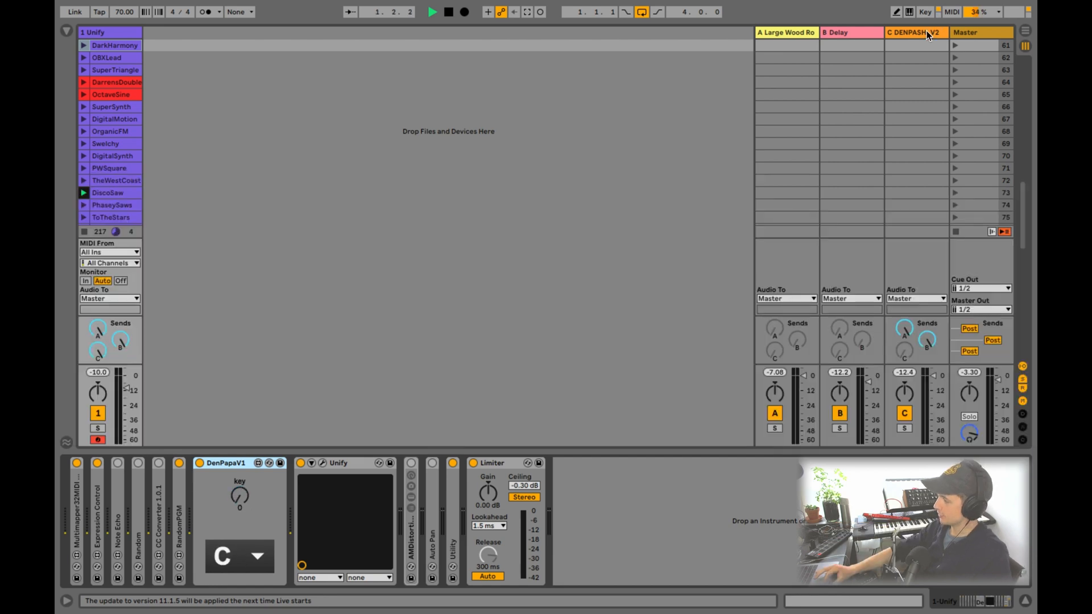
{"action": "left_click", "coordinate": [925, 32]}
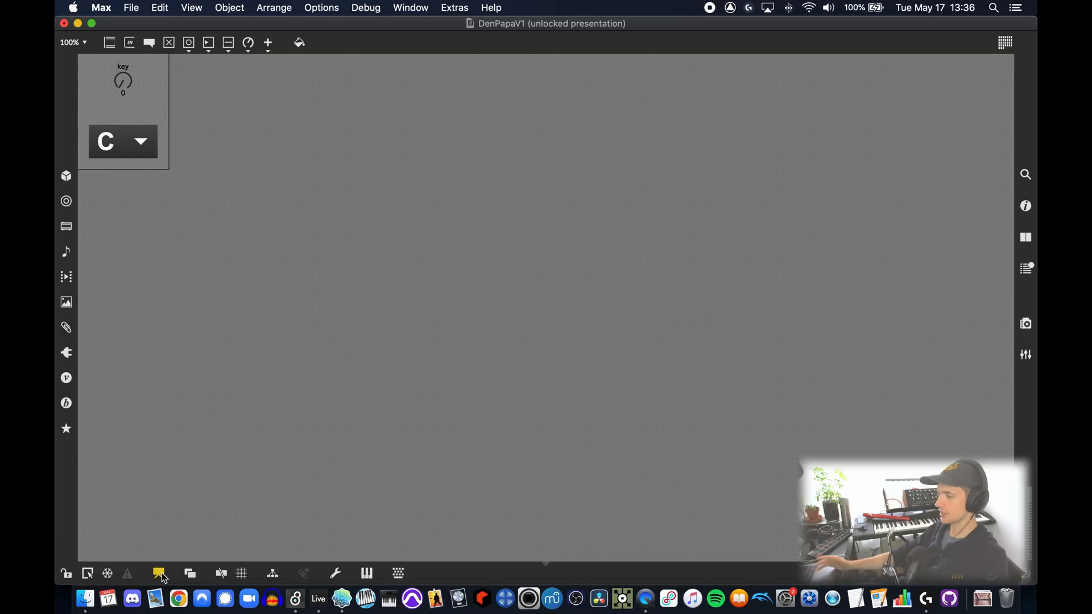
- Turn off presentation mode for the DenPapaV1 patch in the Max editor
{"action": "left_click", "coordinate": [162, 572]}
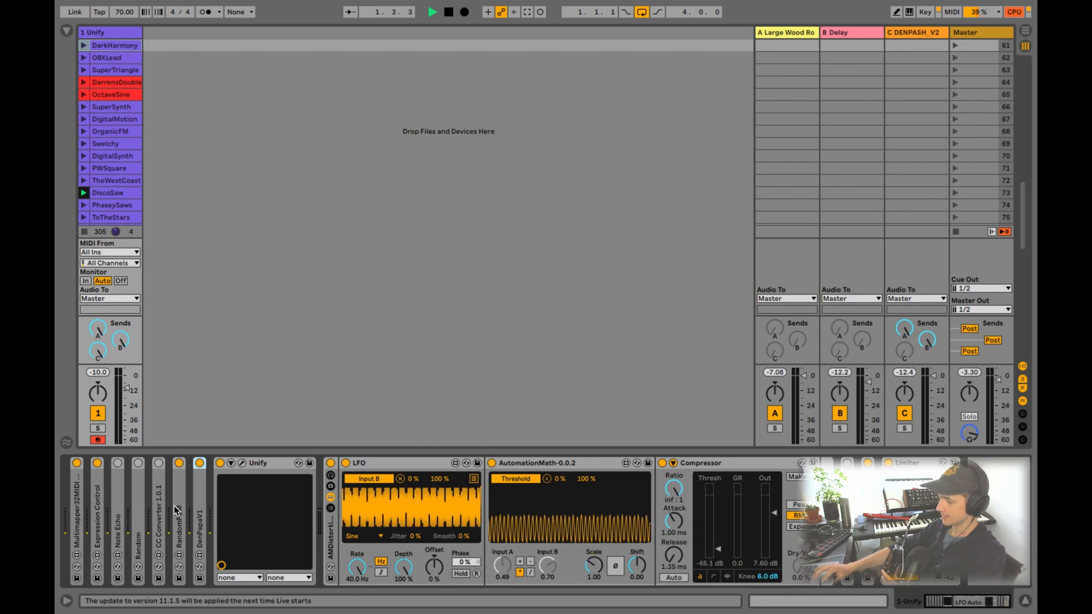
- Expand Expression Control on the Unify track to examine its Keytrack mapping, and collapse it again
{"action": "double_click", "coordinate": [96, 520]}
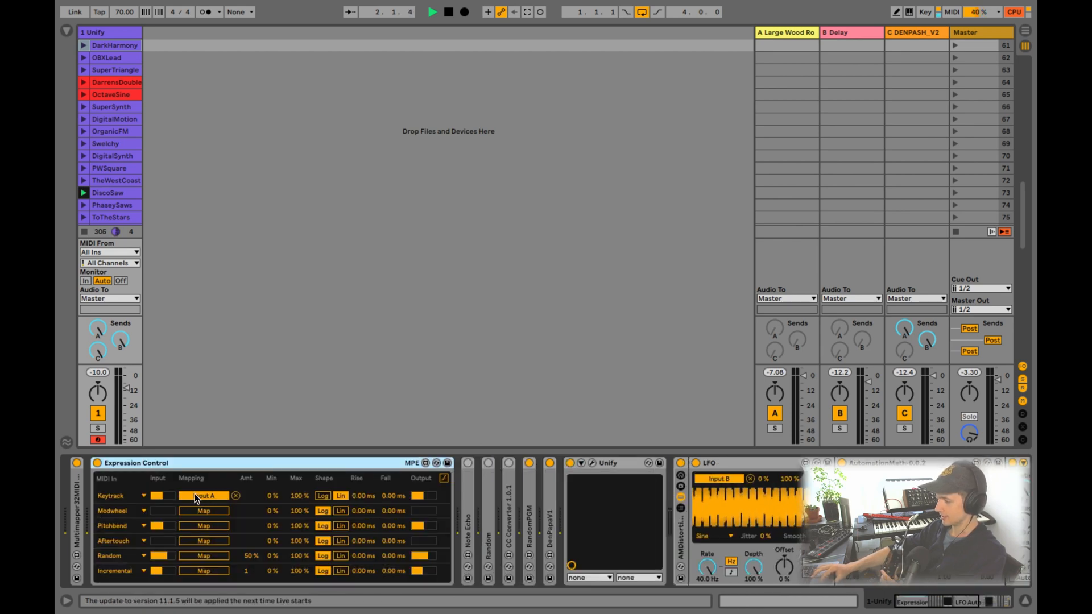
{"action": "double_click", "coordinate": [181, 464]}
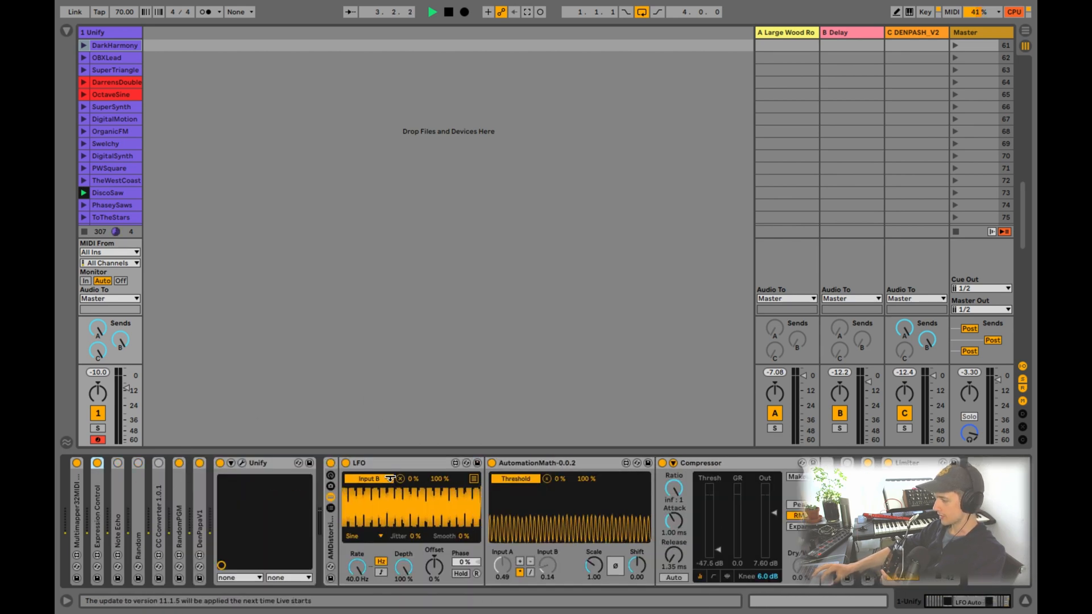